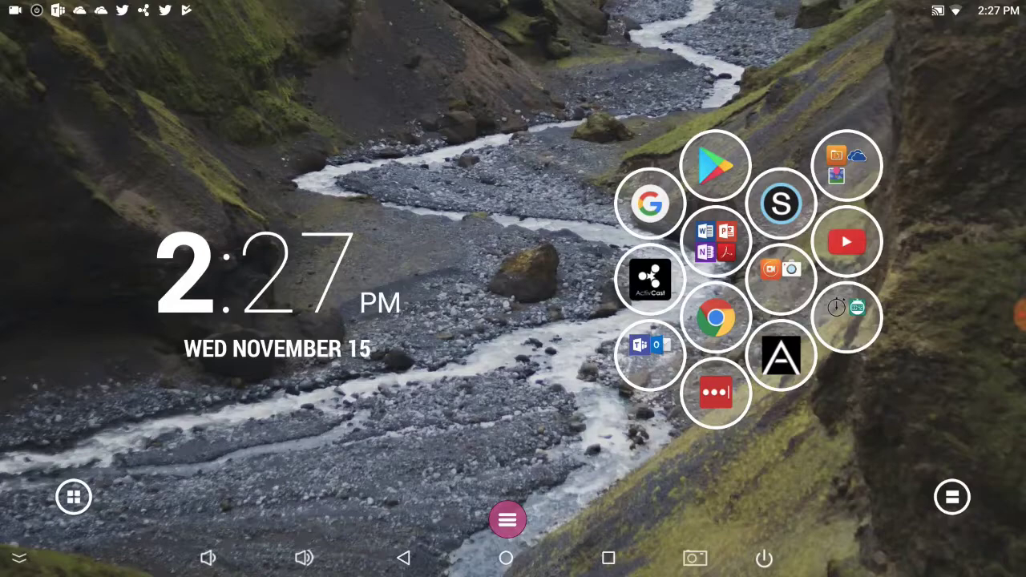
Open the OneDrive app group and review the three offline files in _screencasts and GIFs
click(847, 165)
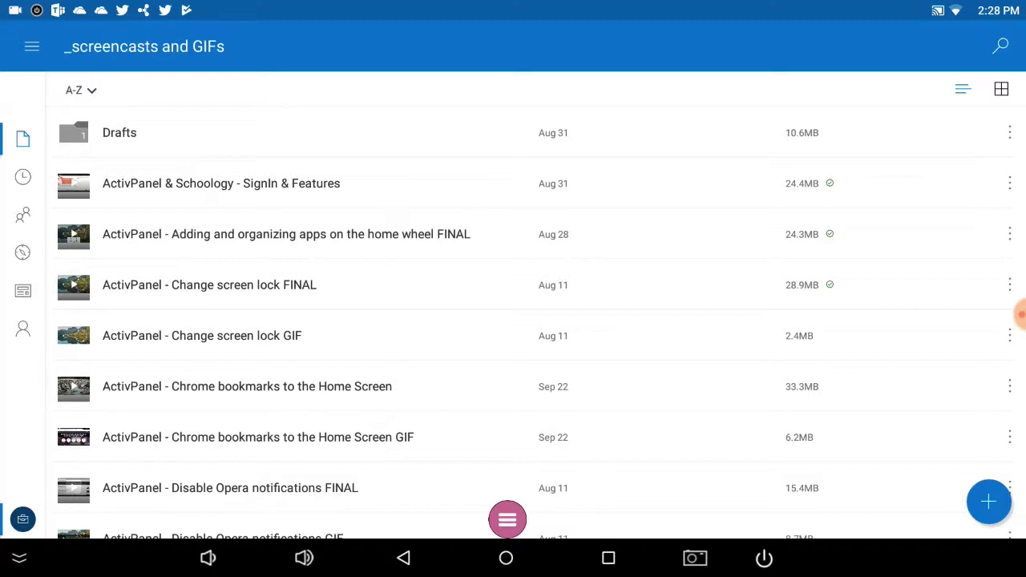
mouse_move(711, 161)
mouse_down()
mouse_move(906, 159)
mouse_move(715, 305)
mouse_up()
mouse_move(1002, 257)
mouse_down()
mouse_move(1022, 319)
mouse_move(984, 259)
mouse_up()
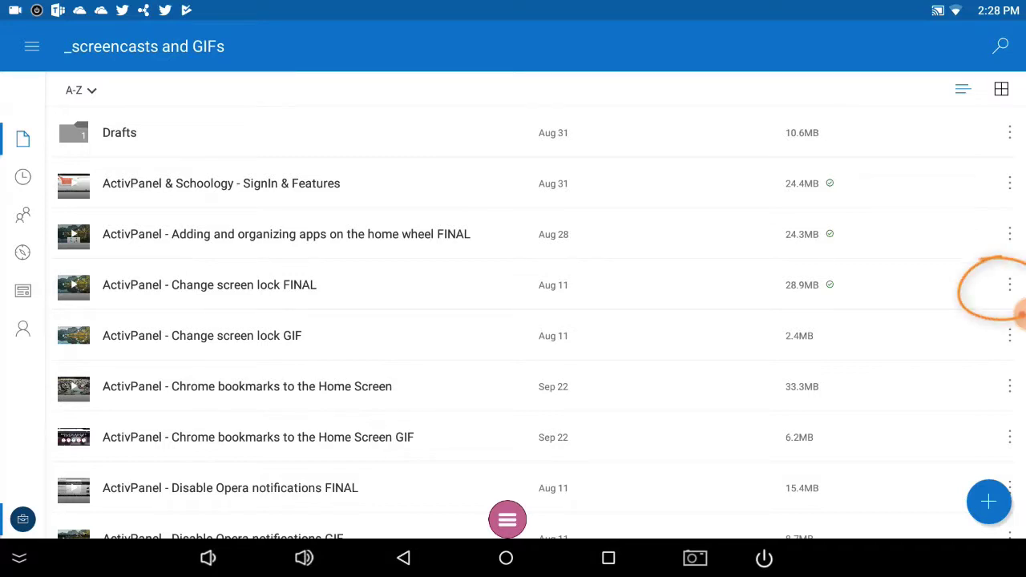
Make the ActivPanel - Change screen lock GIF available offline via Keep offline
click(1009, 335)
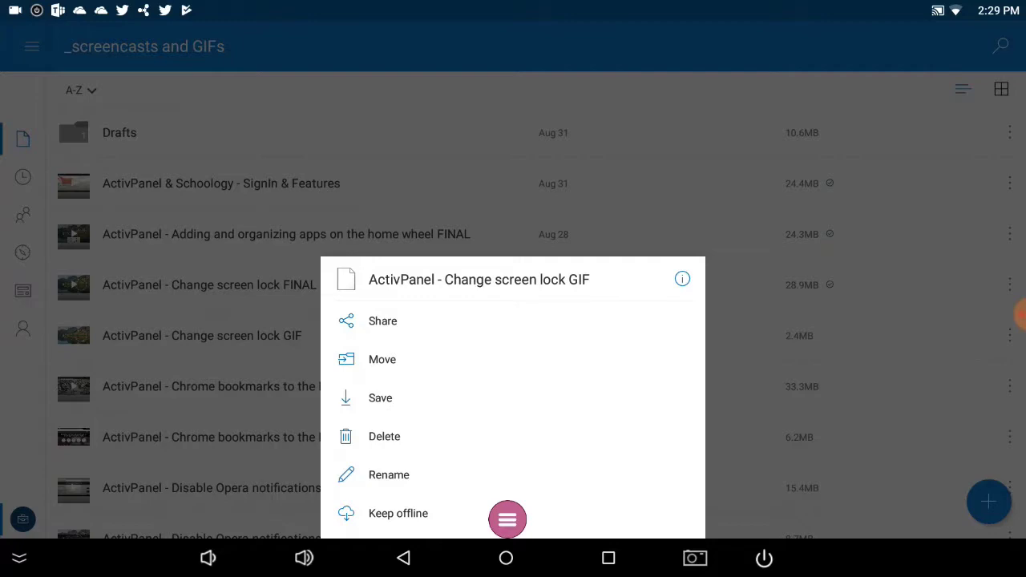
click(443, 401)
click(415, 517)
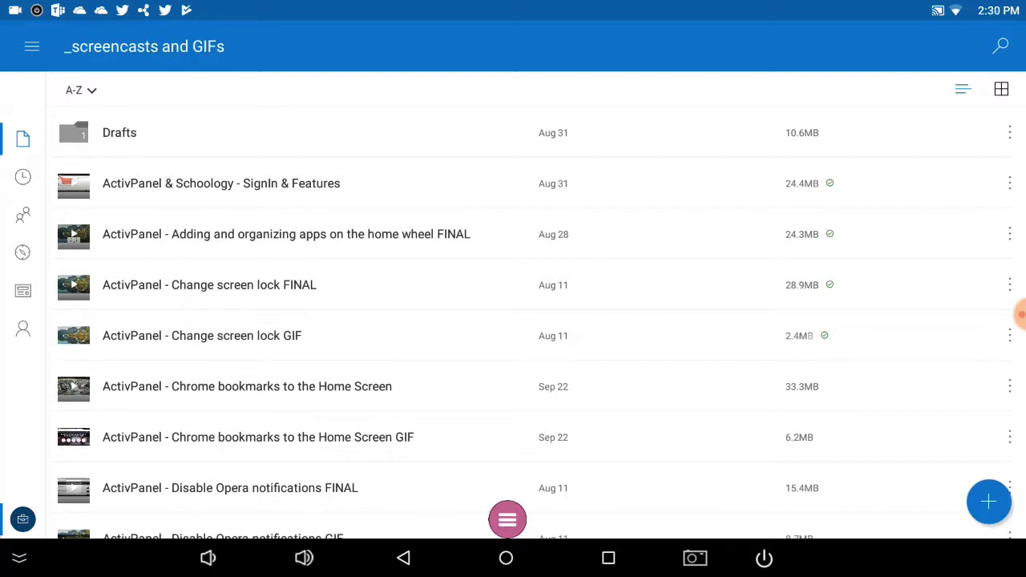
From the Me account page, show Files Available Offline listing the four offline files
click(23, 329)
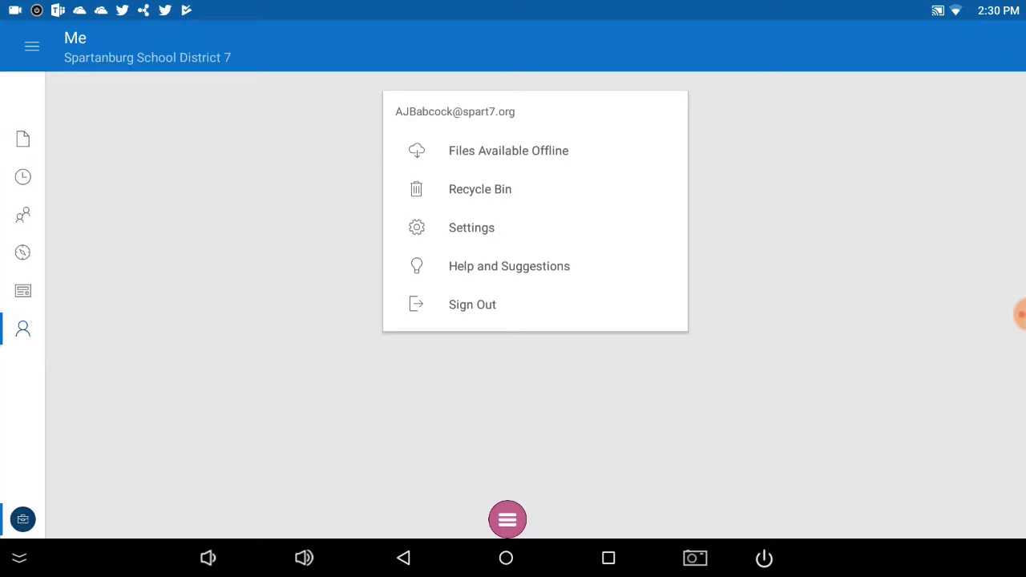
click(478, 154)
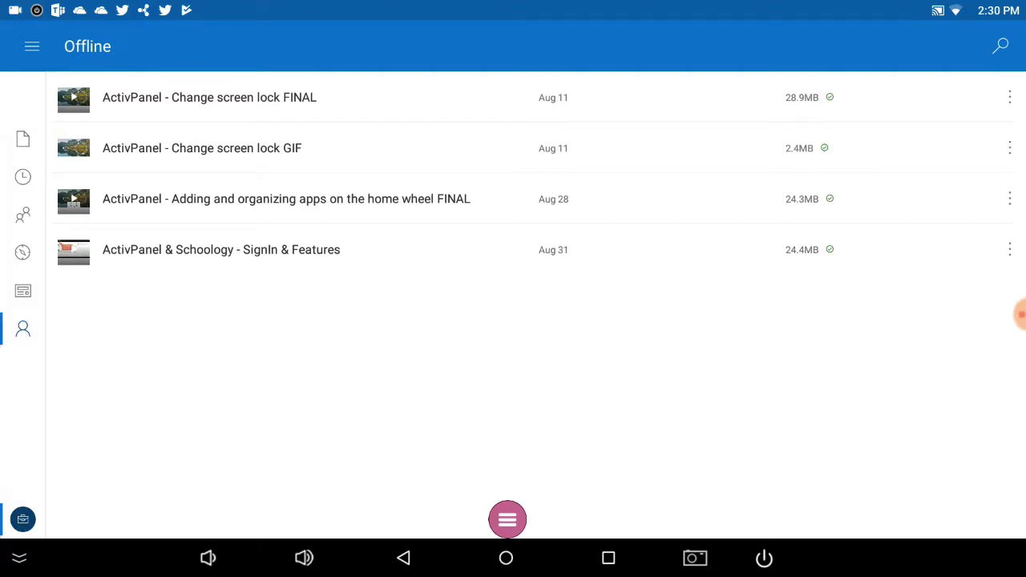
Set Change screen lock FINAL, the GIF, home wheel and SignIn & Features videos to Online only
click(1009, 97)
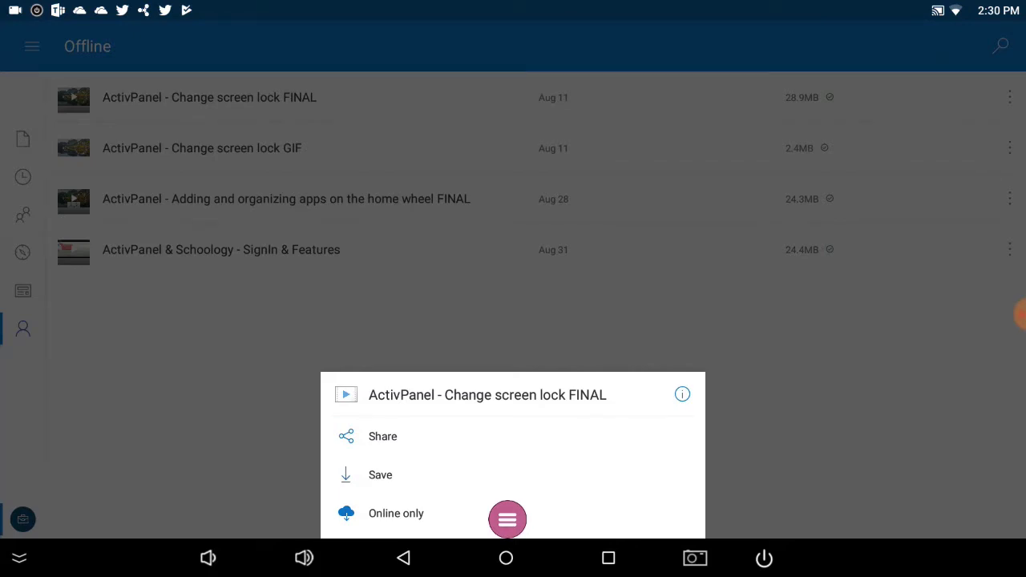
click(391, 513)
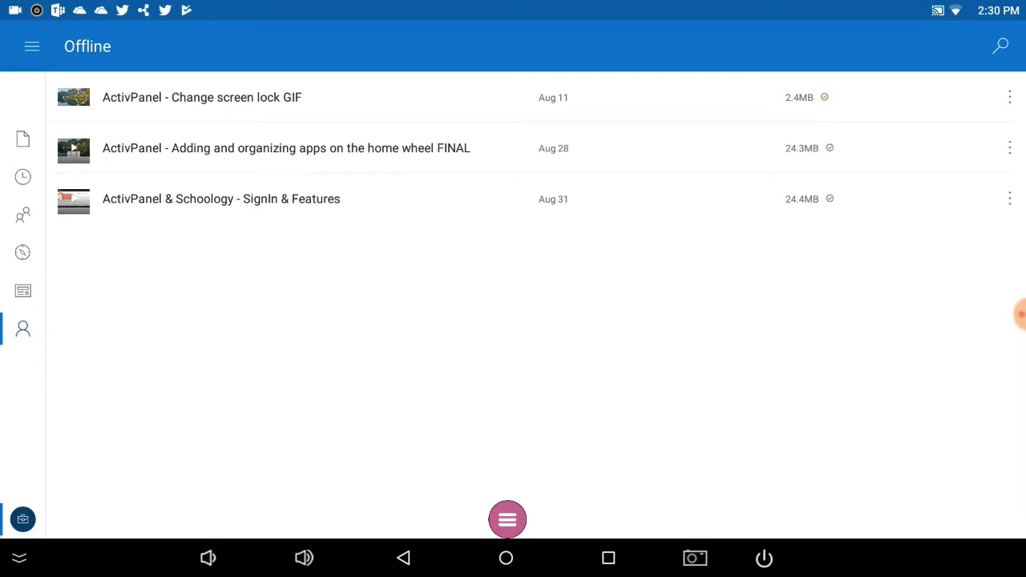
click(1009, 97)
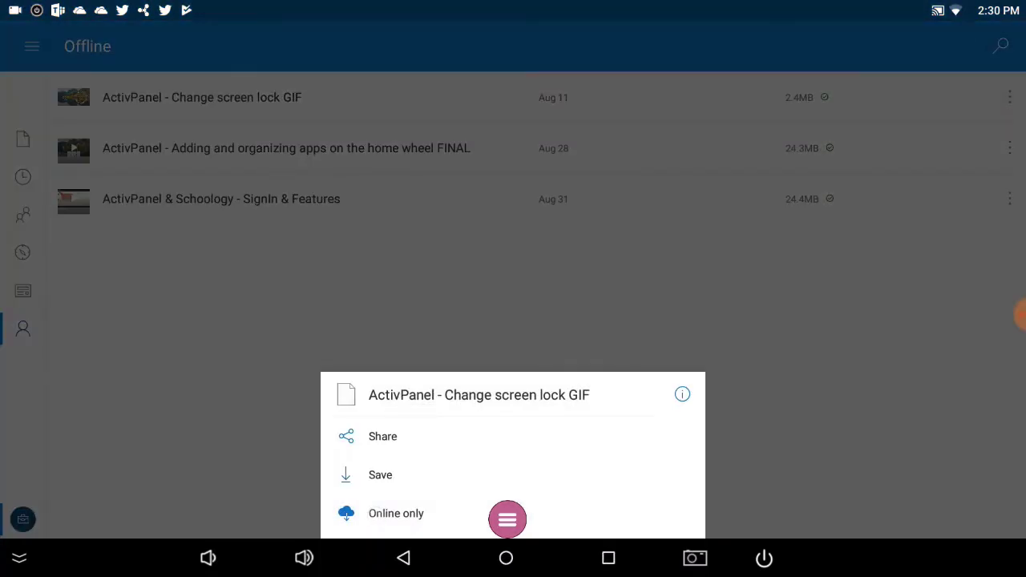
click(396, 513)
click(1009, 97)
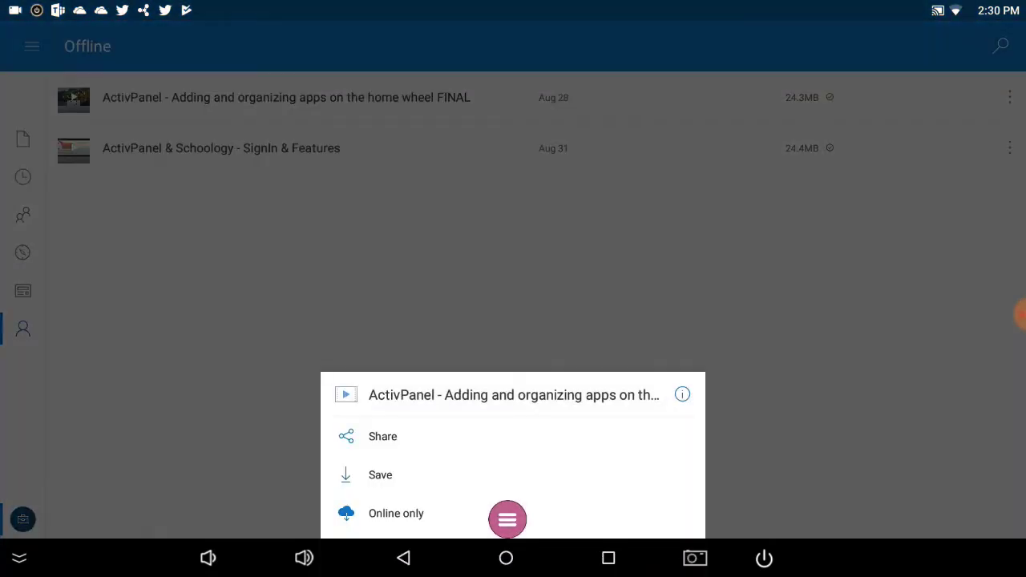
click(396, 513)
click(1009, 97)
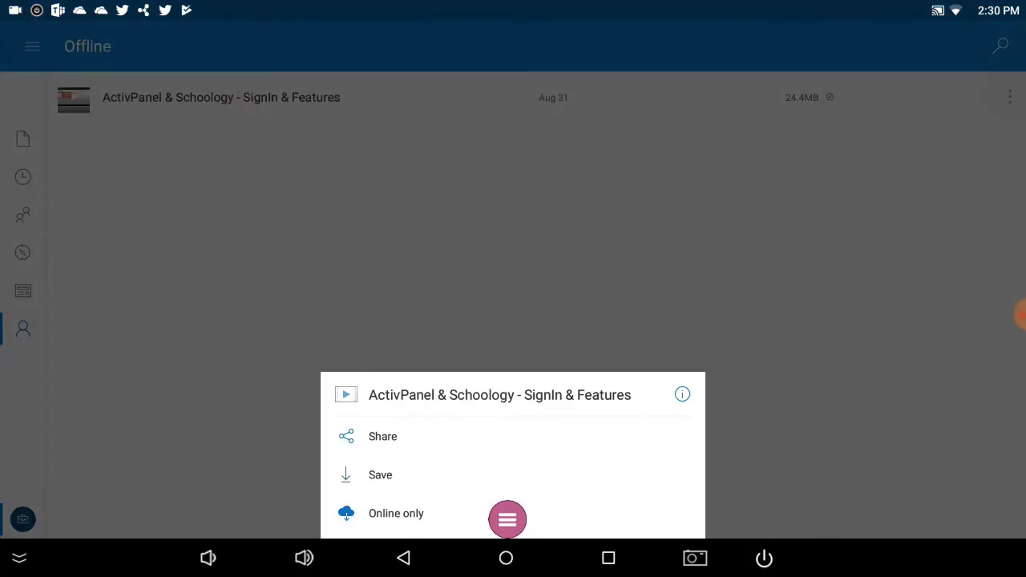
click(385, 511)
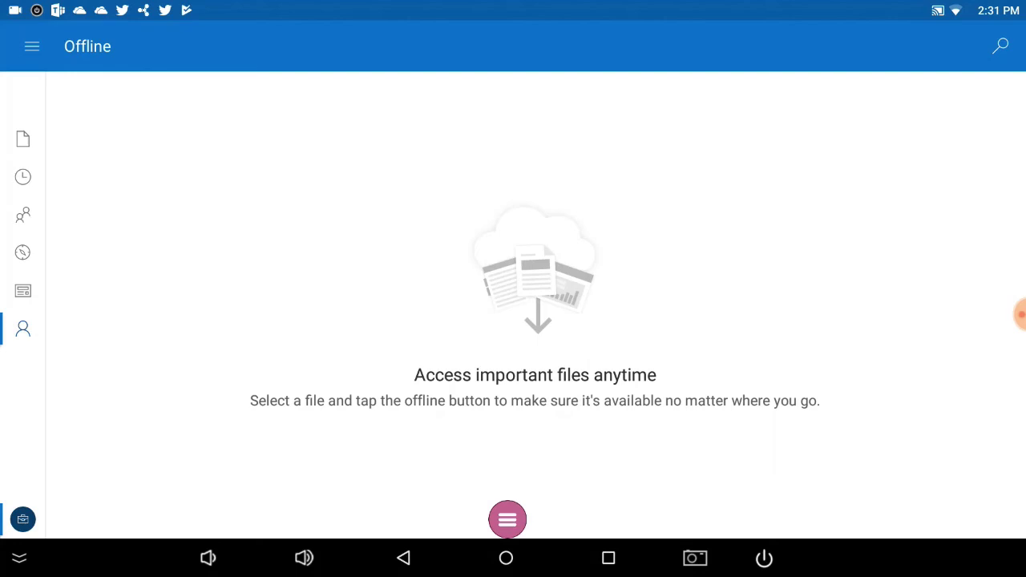
Leave OneDrive and return to the ActivPanel home screen with the Android Home button
click(506, 558)
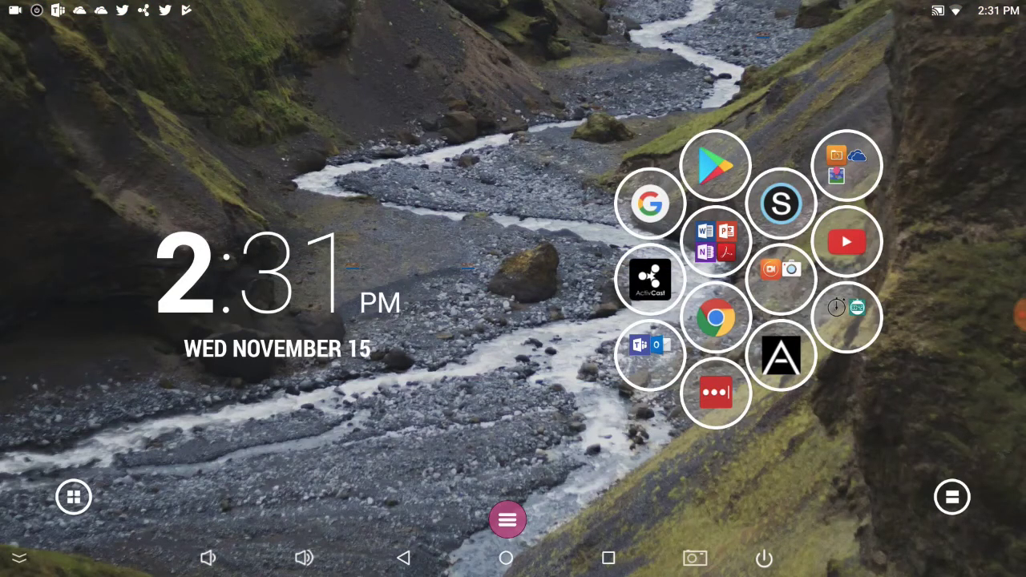